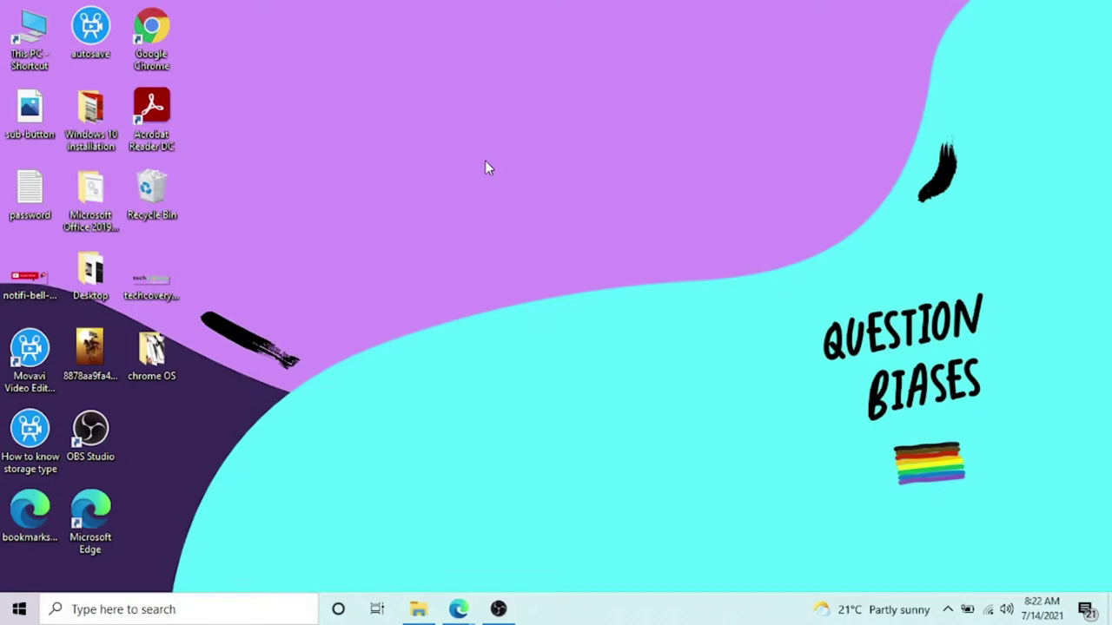
# Open the Windows Search panel with the Win+S shortcut.
pyautogui.press('super+s')
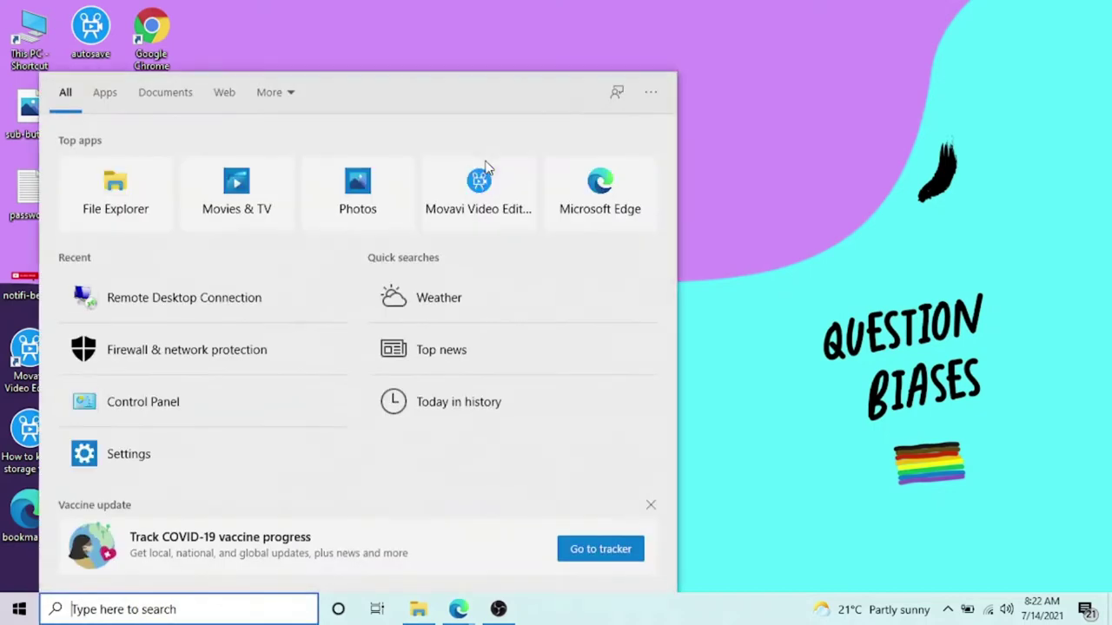
# Launch Disk Cleanup from a Start search for 'clean' and scan drive (C:).
pyautogui.click(512, 7)
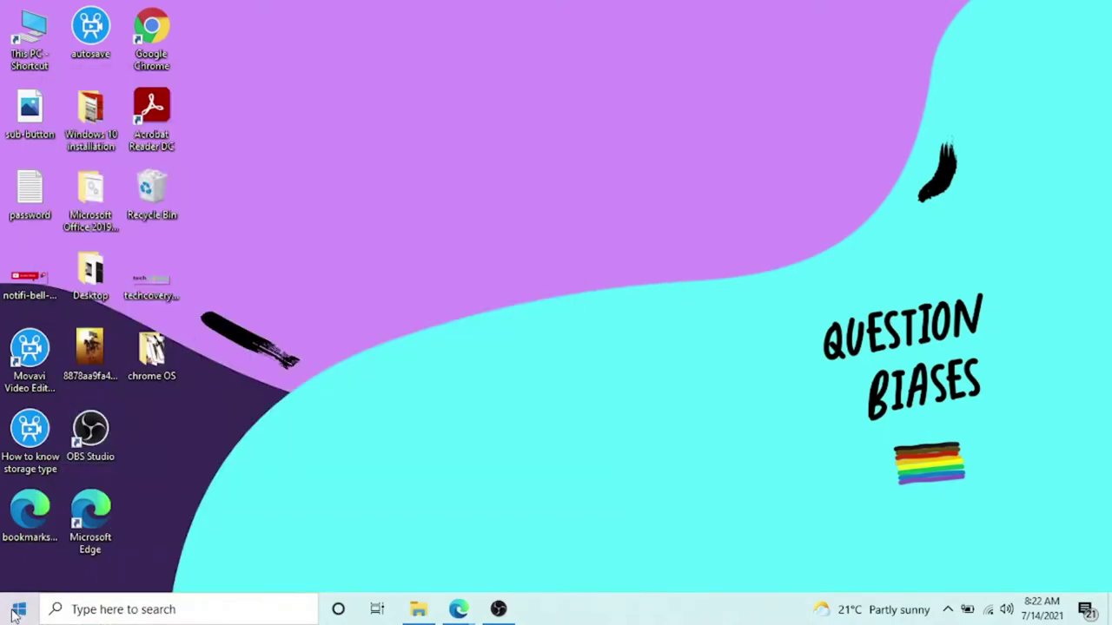
pyautogui.click(14, 612)
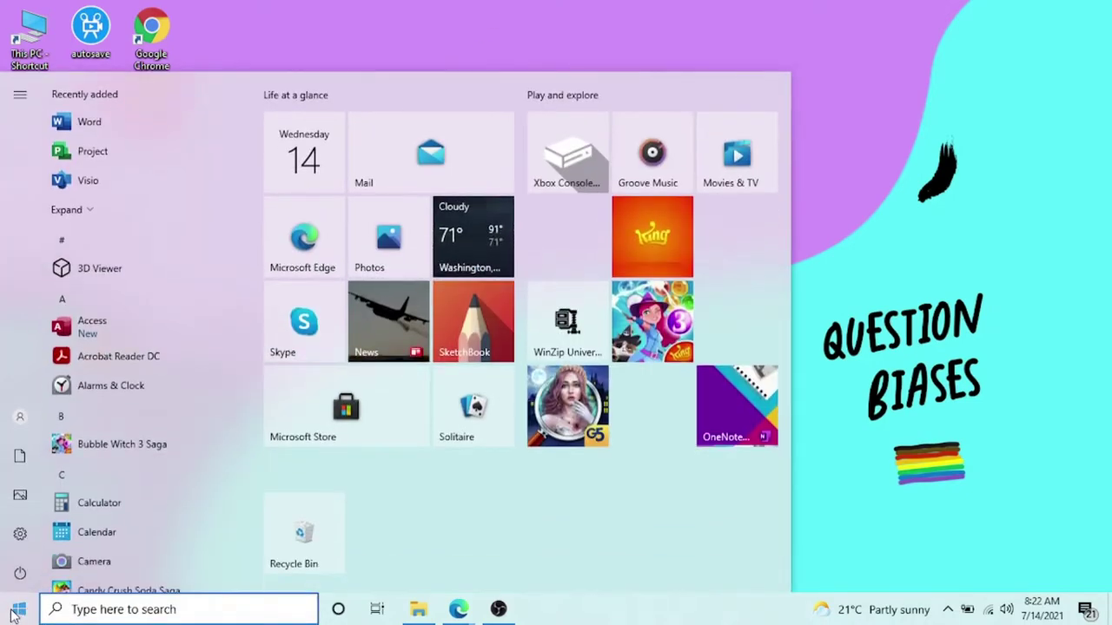
pyautogui.write('clean')
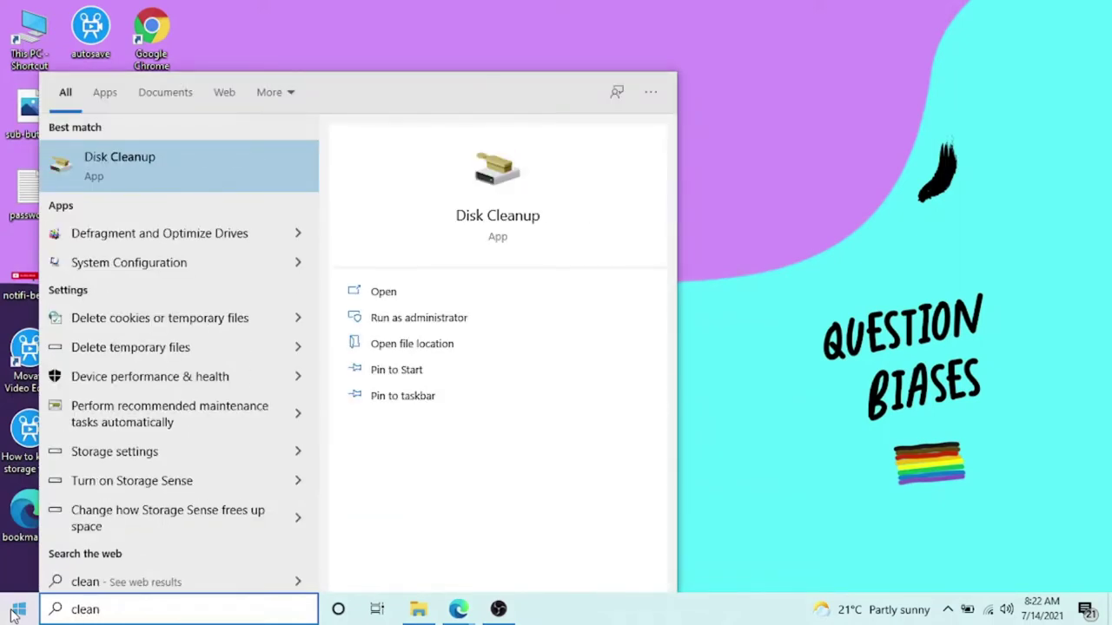
pyautogui.press('Return')
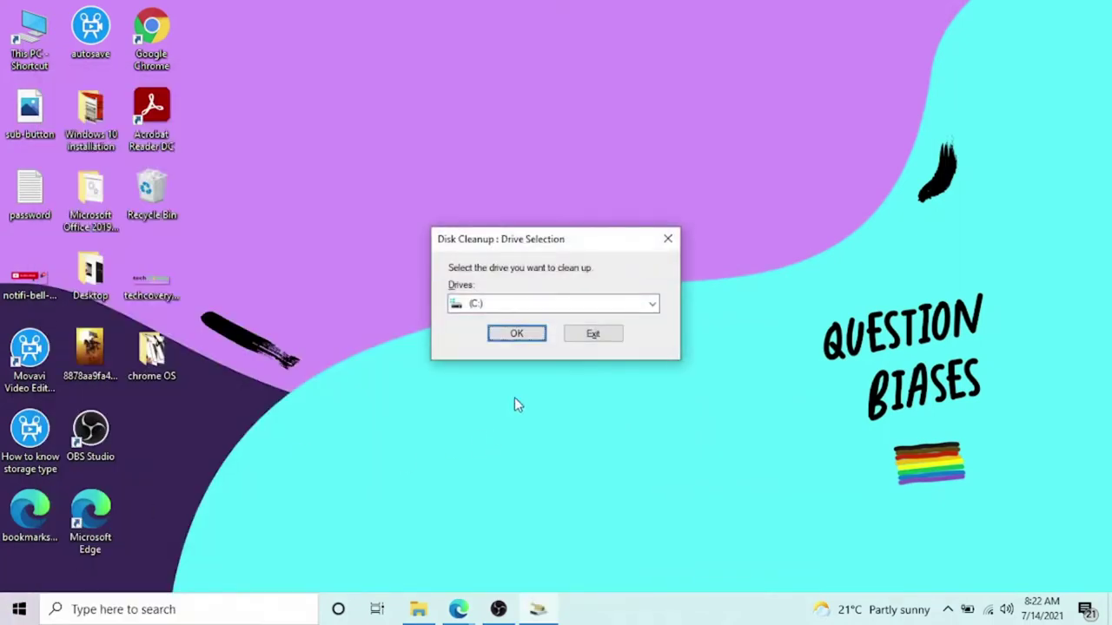
pyautogui.click(511, 303)
pyautogui.click(502, 318)
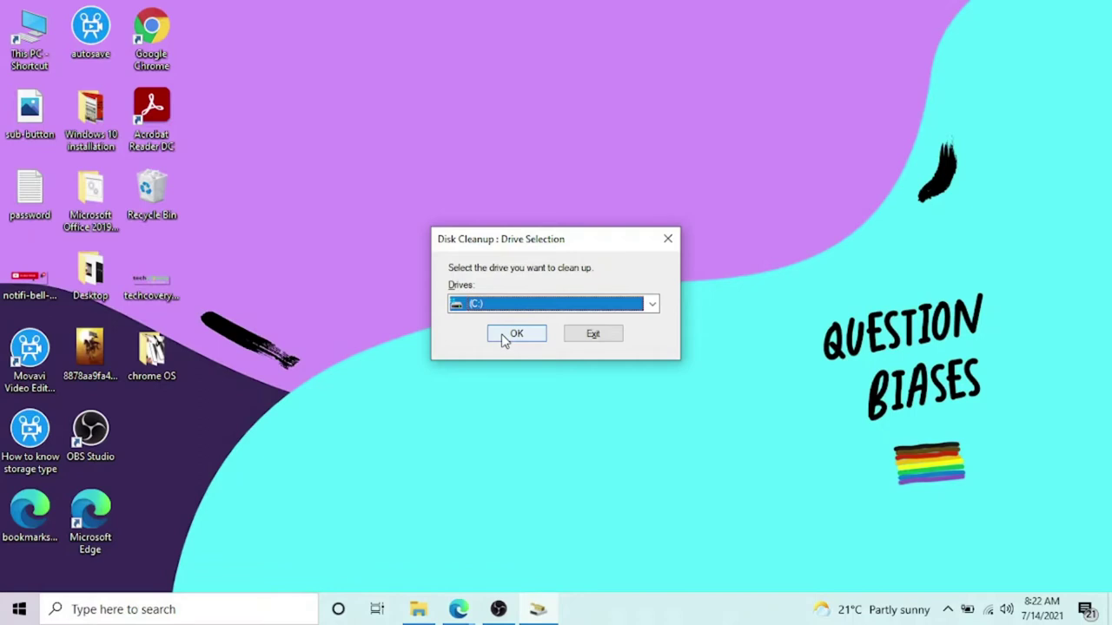
pyautogui.click(514, 335)
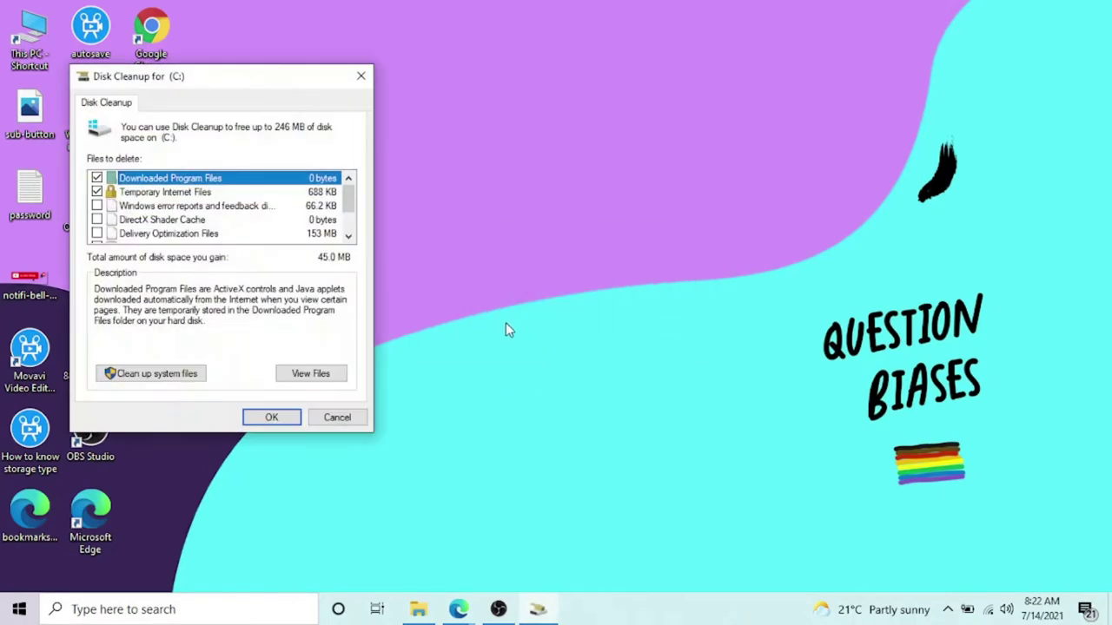
# Review the 45.0 MB of files to delete on (C:), then rescan including system files.
pyautogui.scroll(-1, 178, 195)
pyautogui.scroll(1, 178, 198)
pyautogui.scroll(-1, 124, 227)
pyautogui.scroll(1, 126, 219)
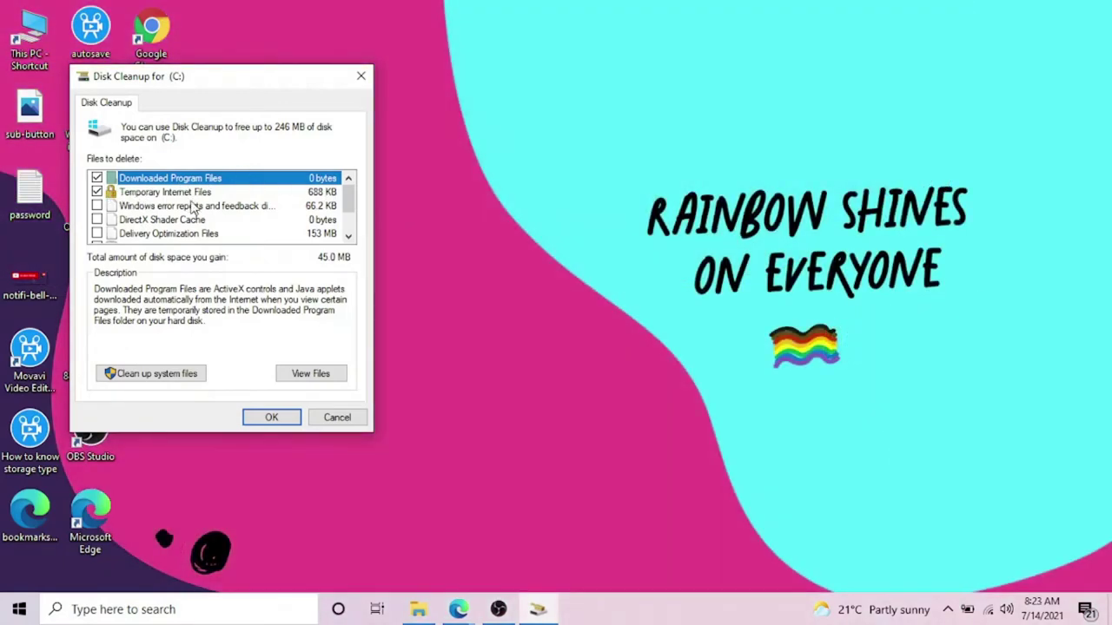
pyautogui.scroll(-1, 193, 209)
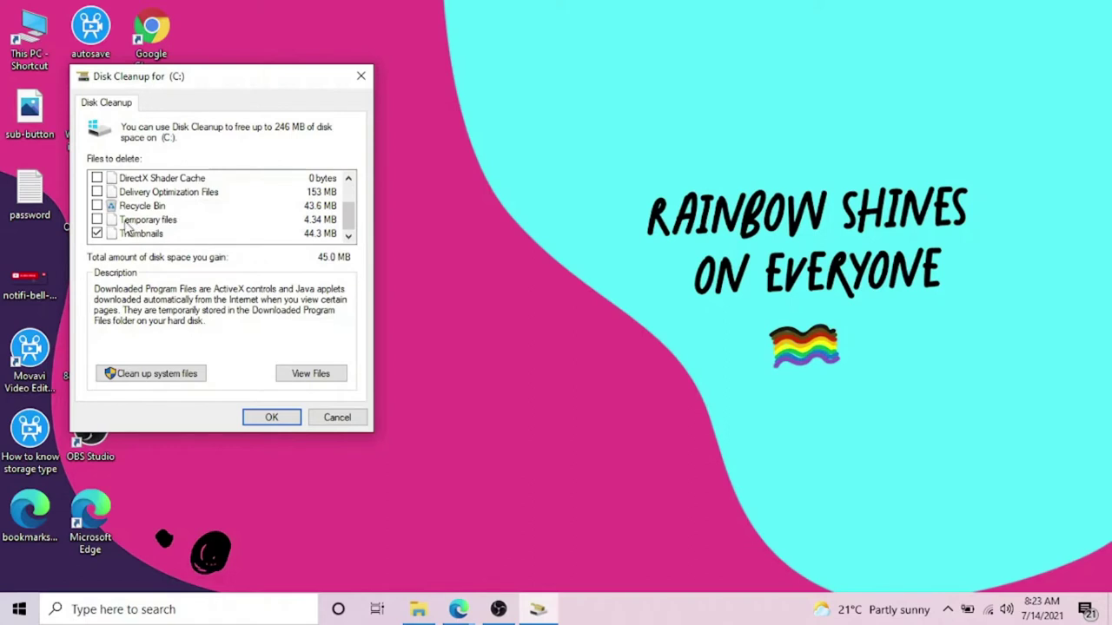
pyautogui.scroll(1, 125, 224)
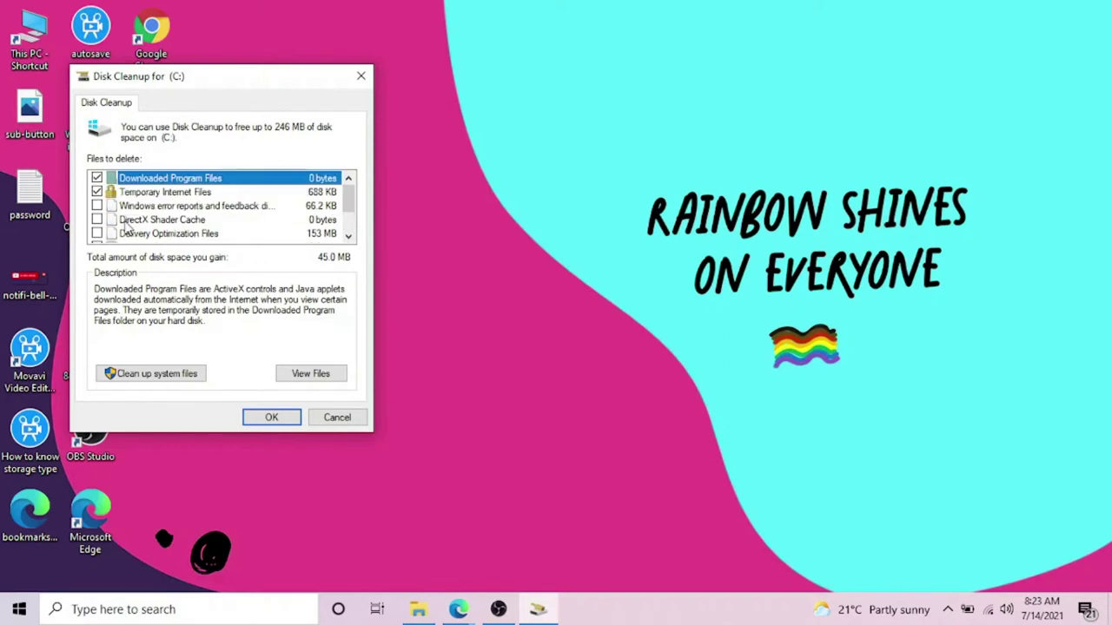
pyautogui.click(151, 373)
# Keep drive (C:) selected and confirm the system-file cleanup scan.
pyautogui.click(513, 303)
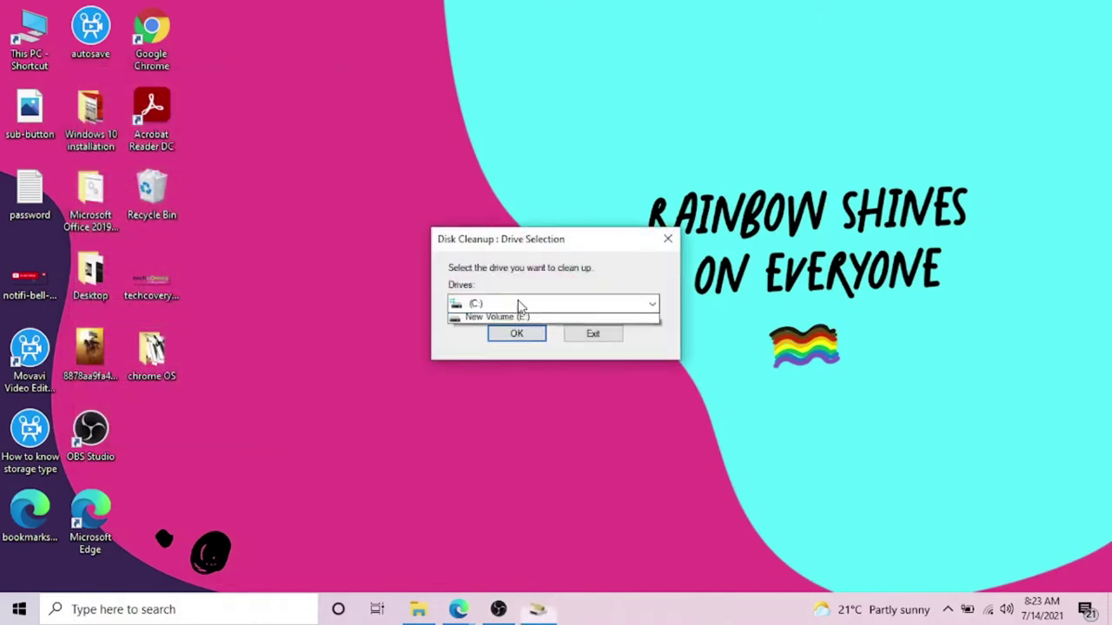
pyautogui.click(519, 306)
pyautogui.click(510, 334)
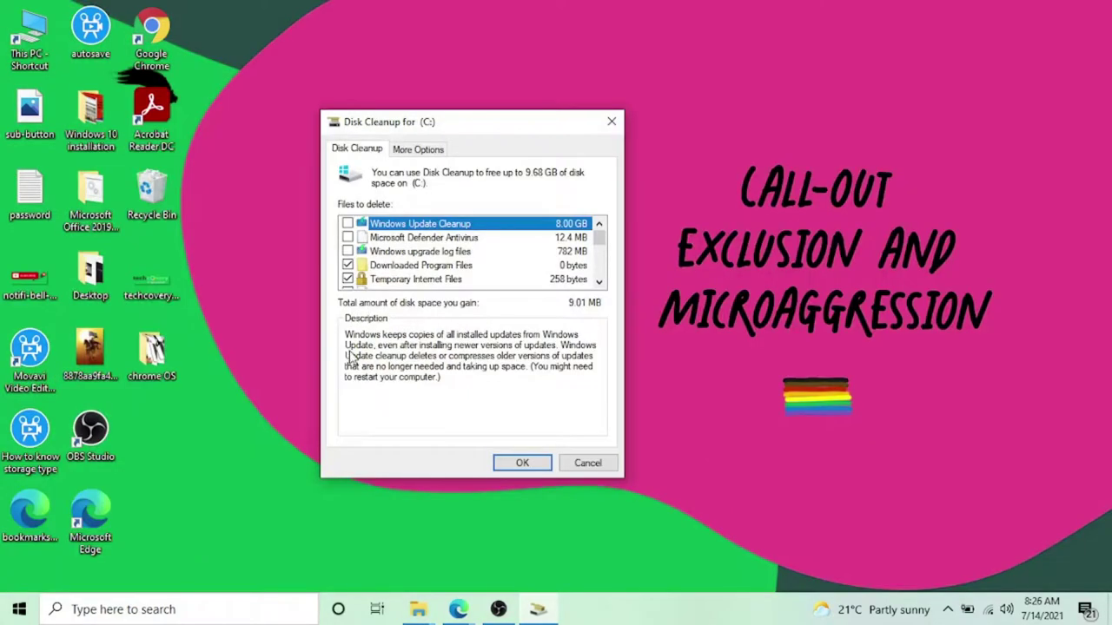
# Tick Windows Update Cleanup to free 8.00 GB and start deleting the checked files.
pyautogui.scroll(-3, 387, 252)
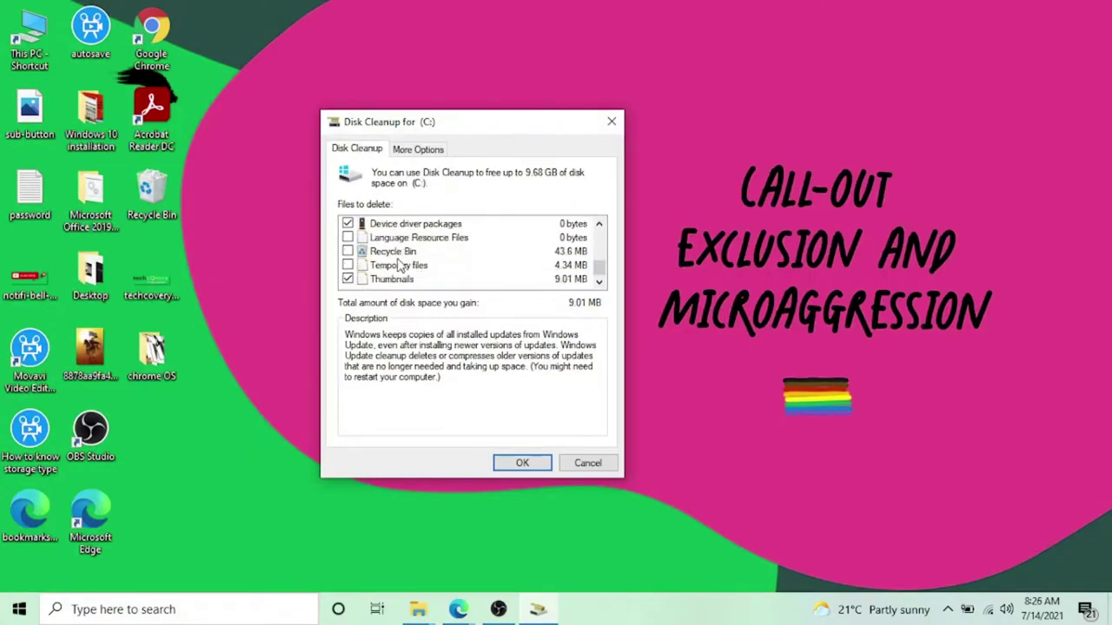
pyautogui.scroll(3, 388, 261)
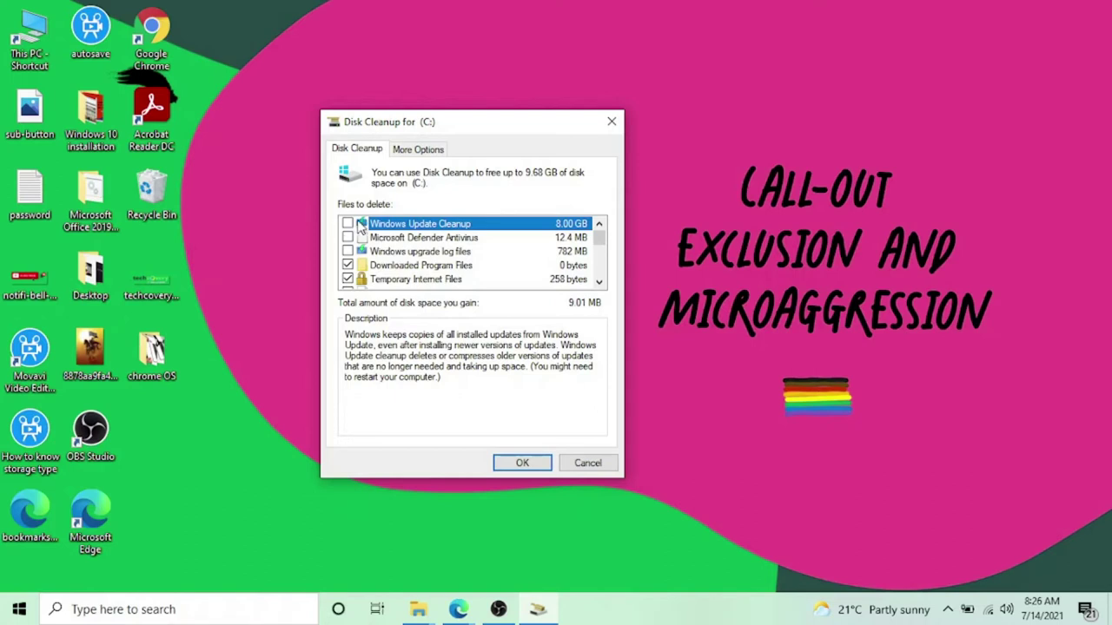
pyautogui.click(348, 224)
pyautogui.scroll(-2, 559, 270)
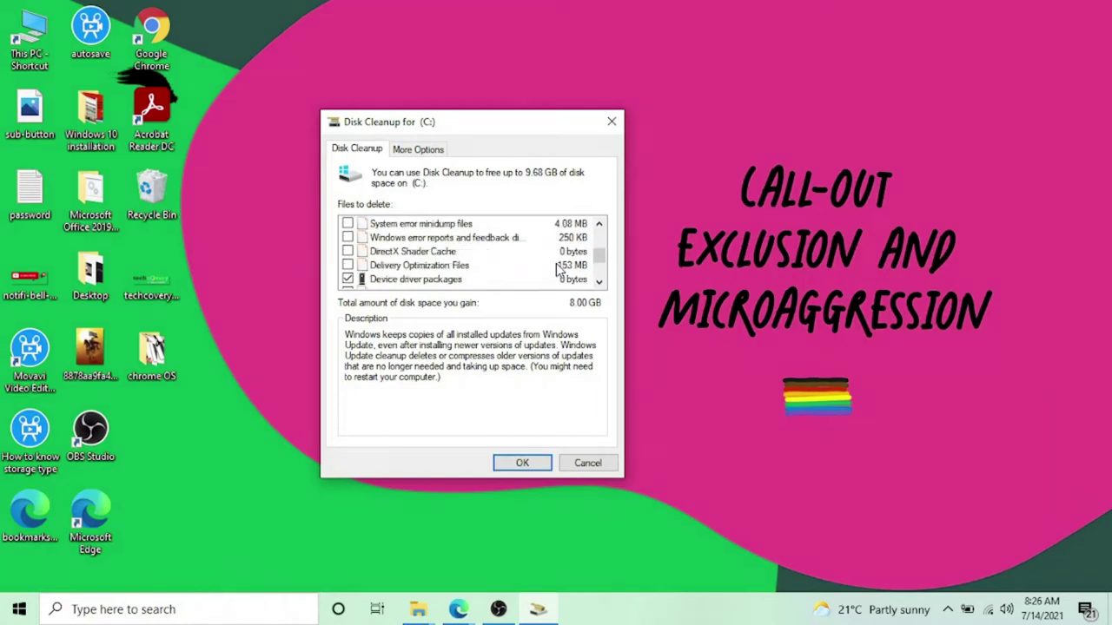
pyautogui.scroll(-2, 559, 270)
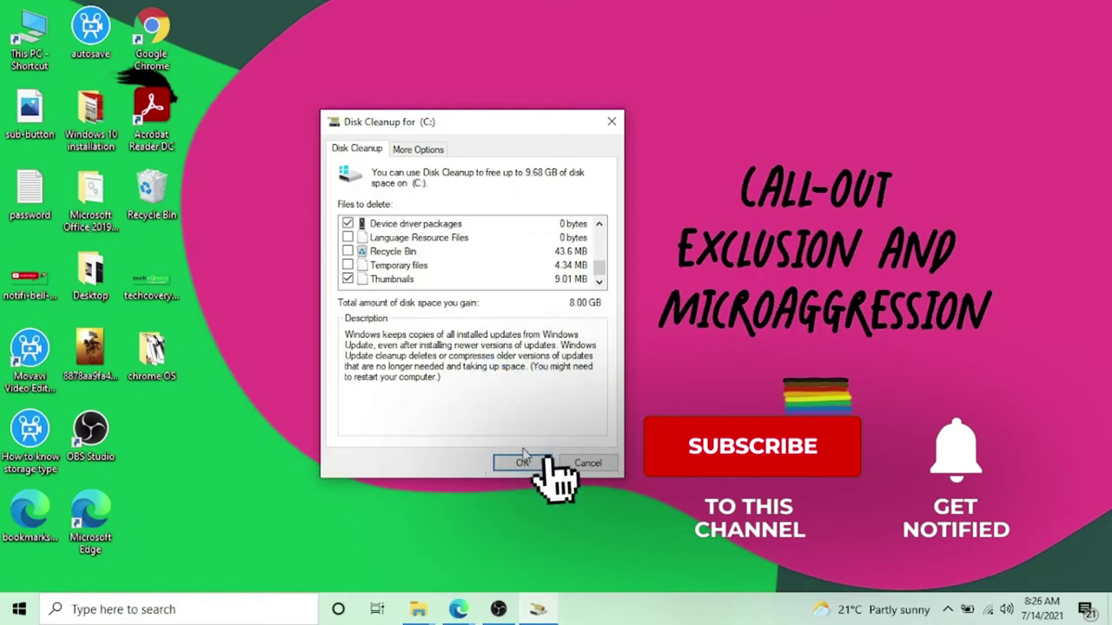
pyautogui.click(523, 459)
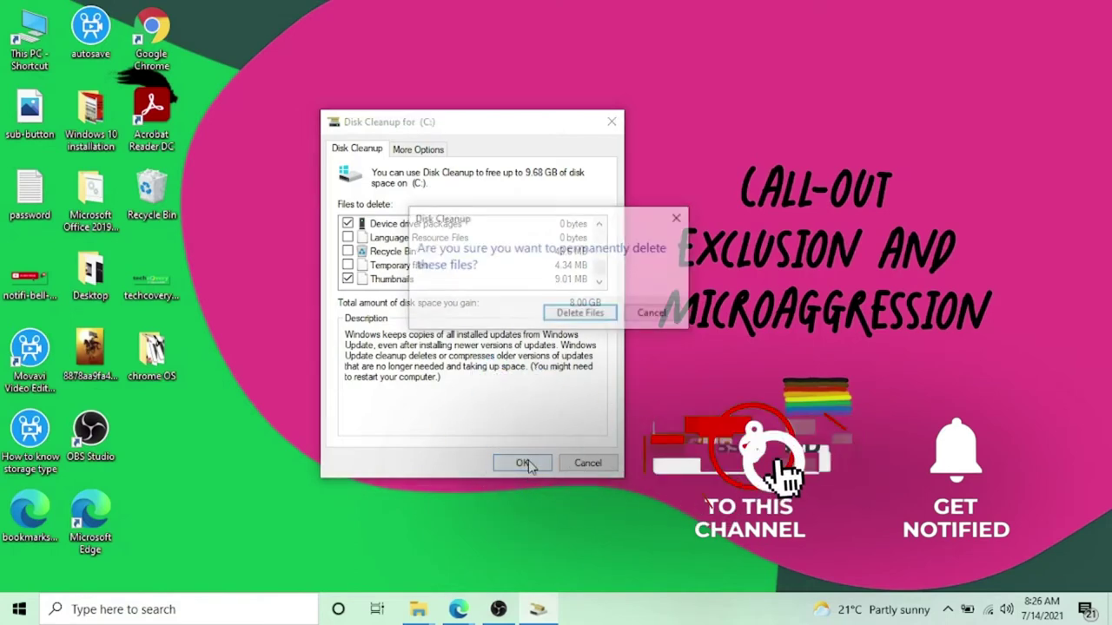
# Confirm permanently deleting the selected files from (C:).
pyautogui.click(581, 319)
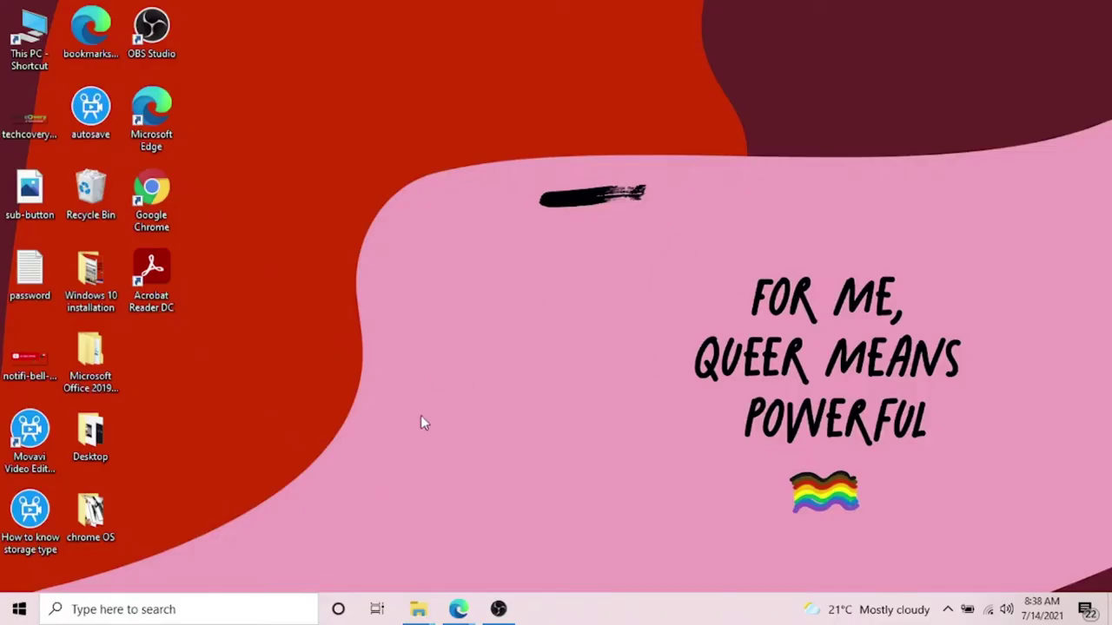
# Search for 'storage' and open Storage settings, showing C: with 47.6 GB free.
pyautogui.click(231, 608)
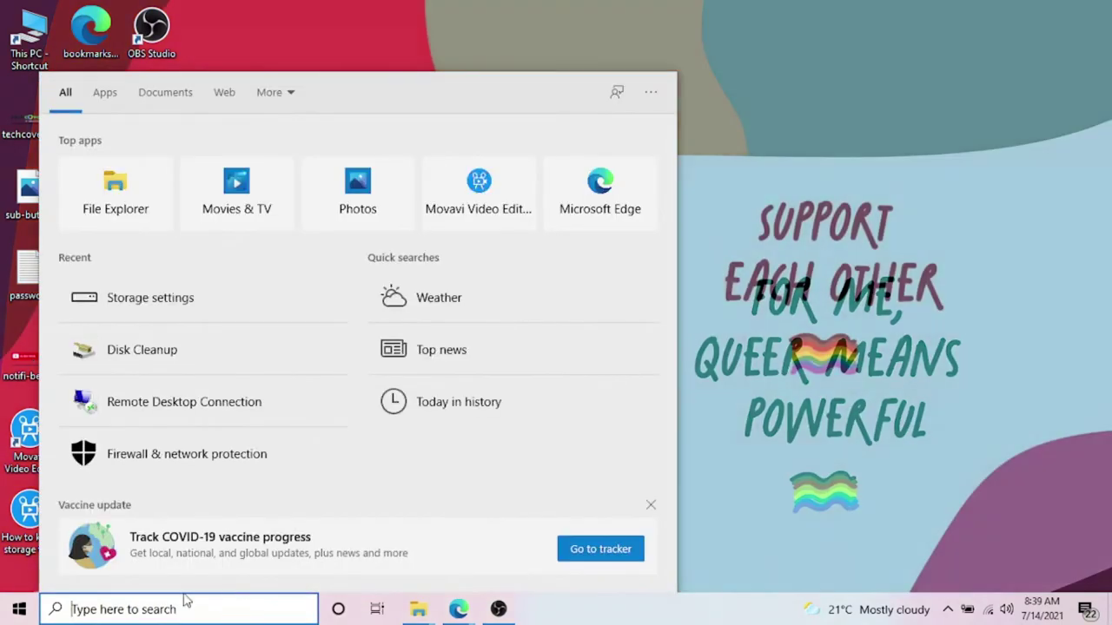
pyautogui.click(405, 585)
pyautogui.click(20, 609)
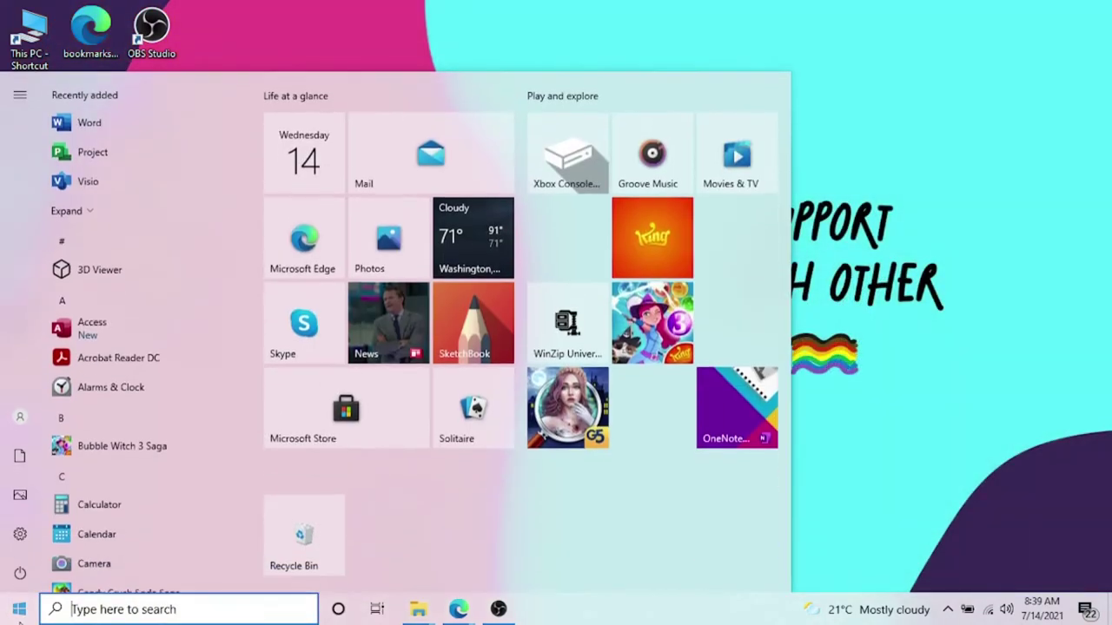
pyautogui.click(20, 609)
pyautogui.click(19, 609)
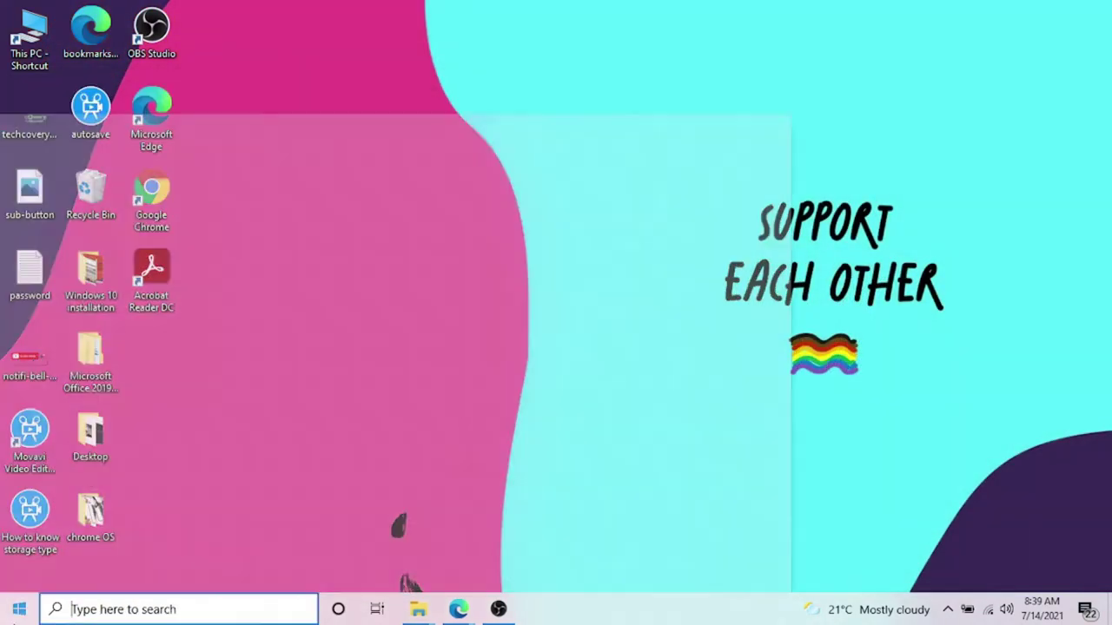
pyautogui.click(421, 7)
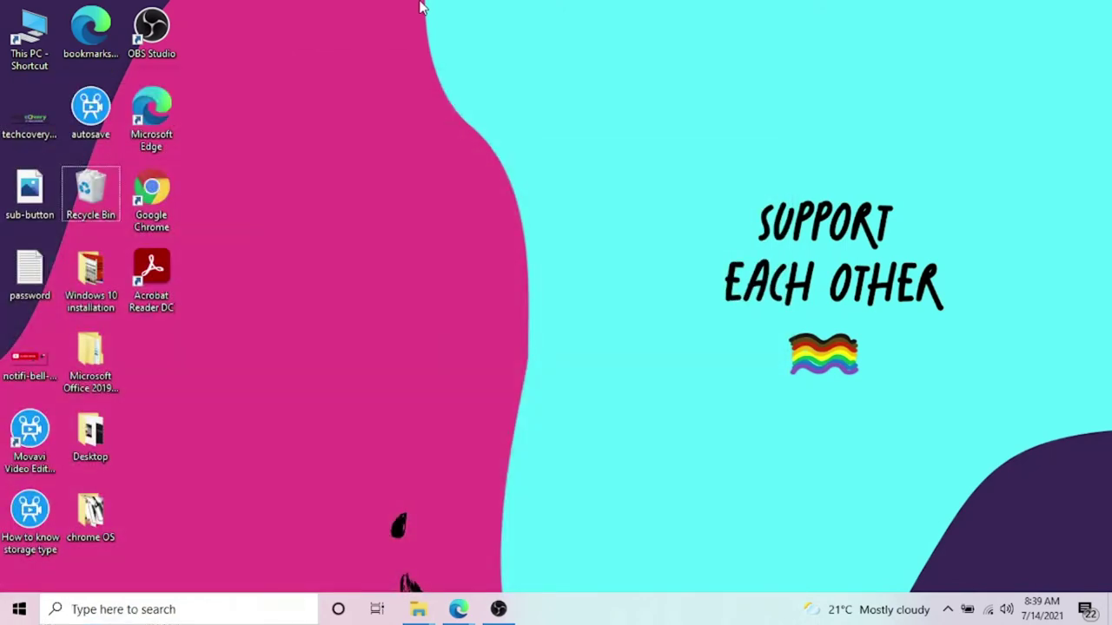
pyautogui.press('super+s')
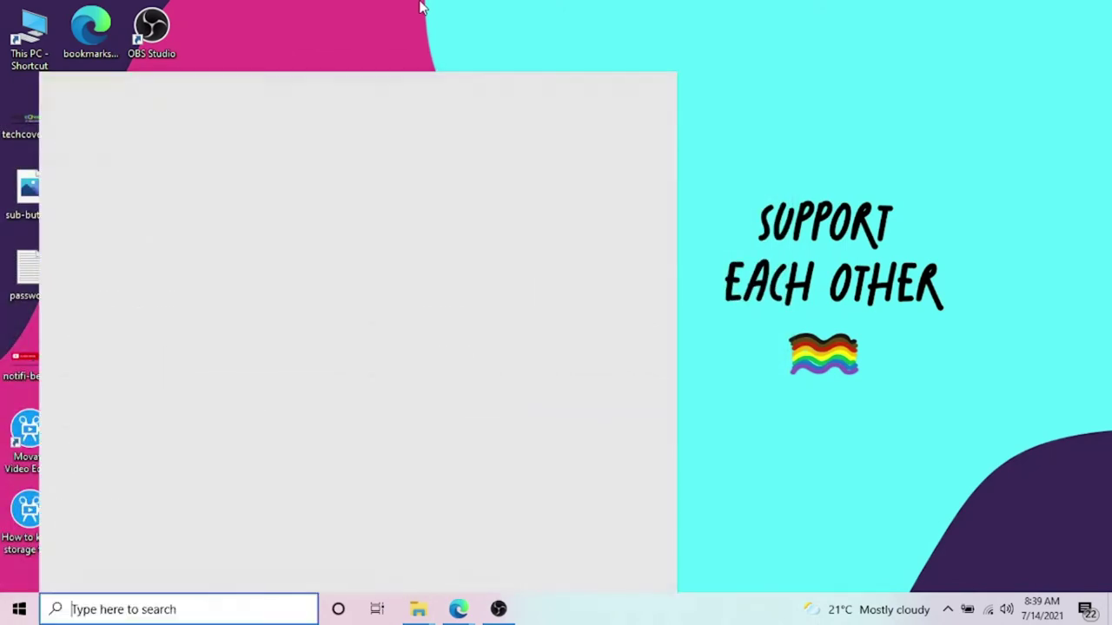
pyautogui.write('storage')
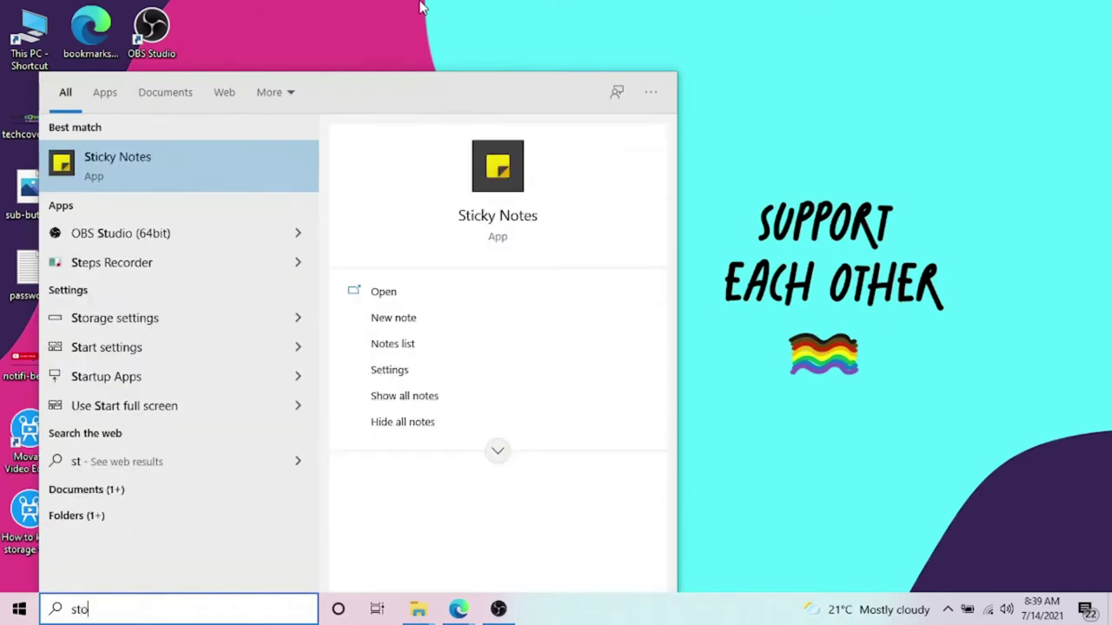
pyautogui.click(74, 163)
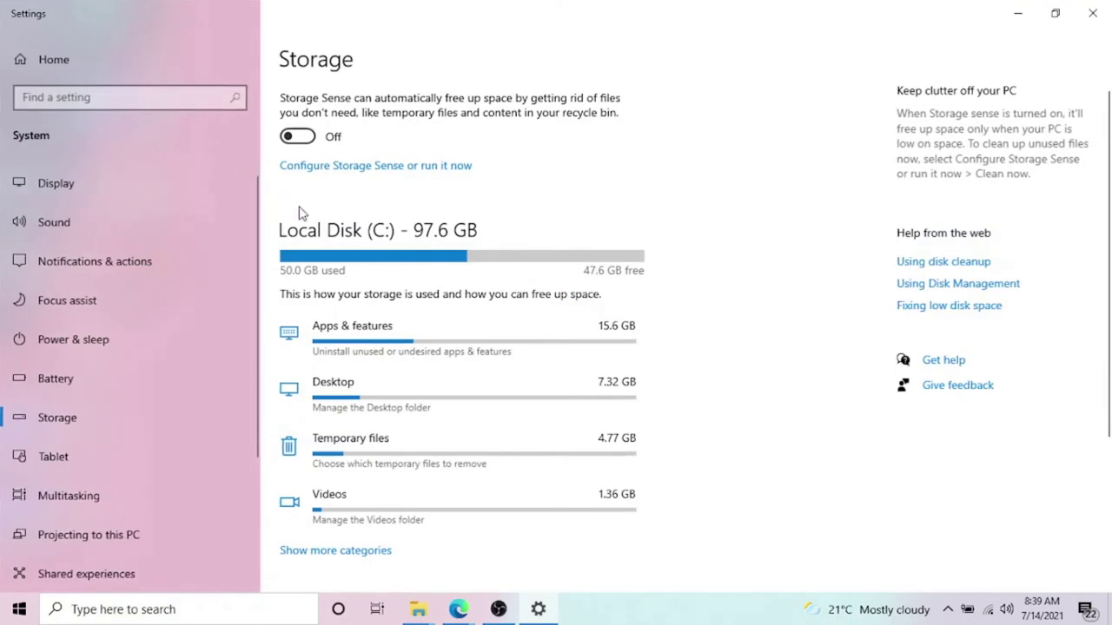
pyautogui.scroll(-5, 391, 469)
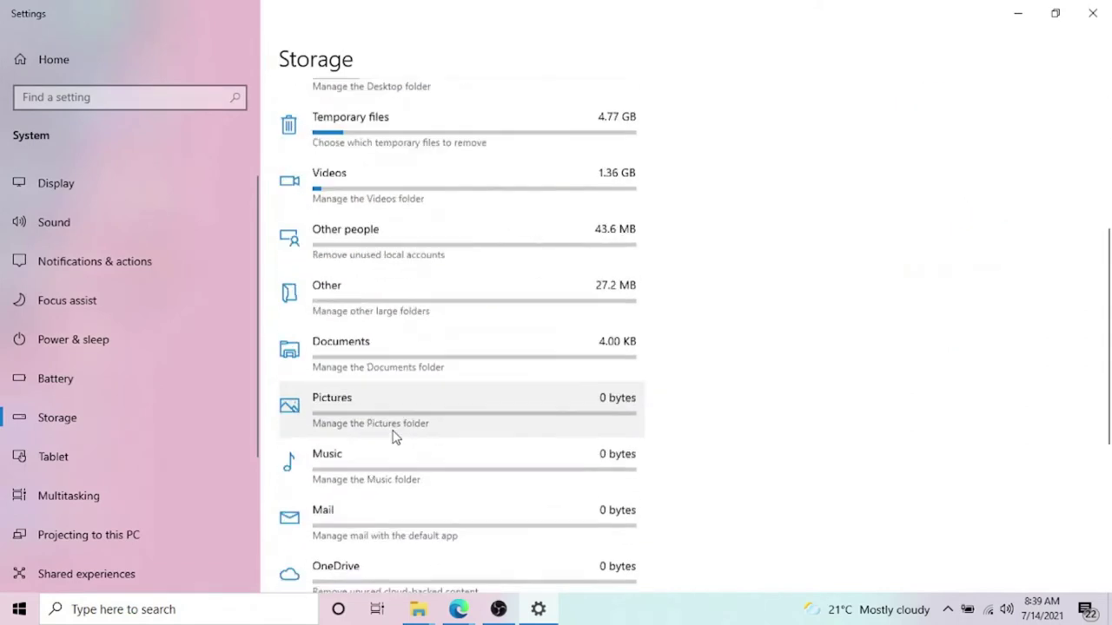
pyautogui.scroll(2, 418, 310)
pyautogui.scroll(2, 417, 308)
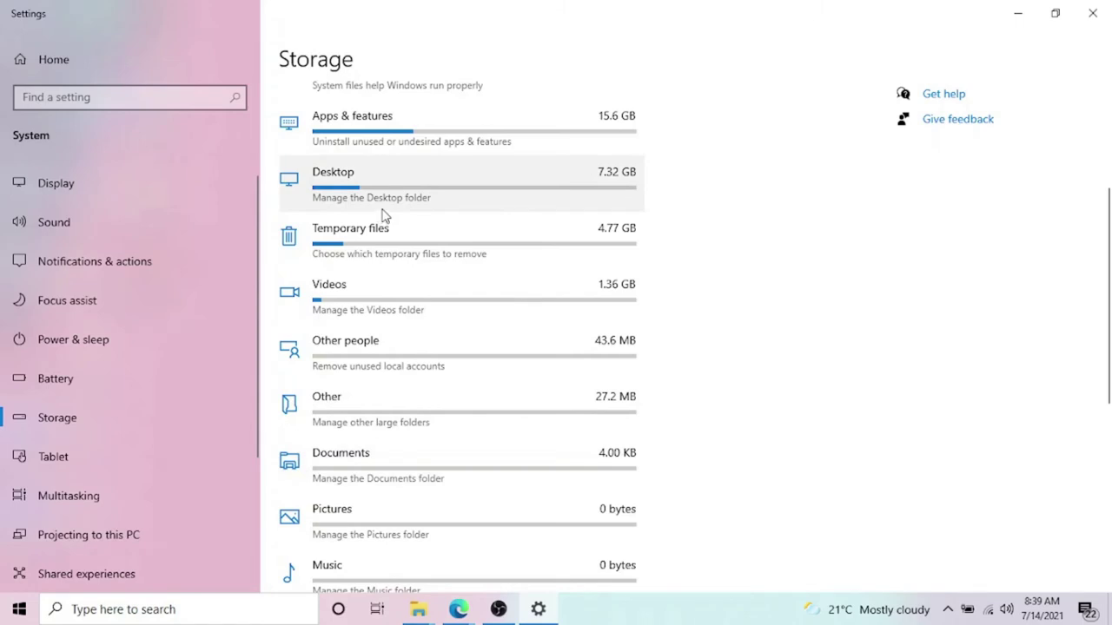
pyautogui.scroll(3, 560, 292)
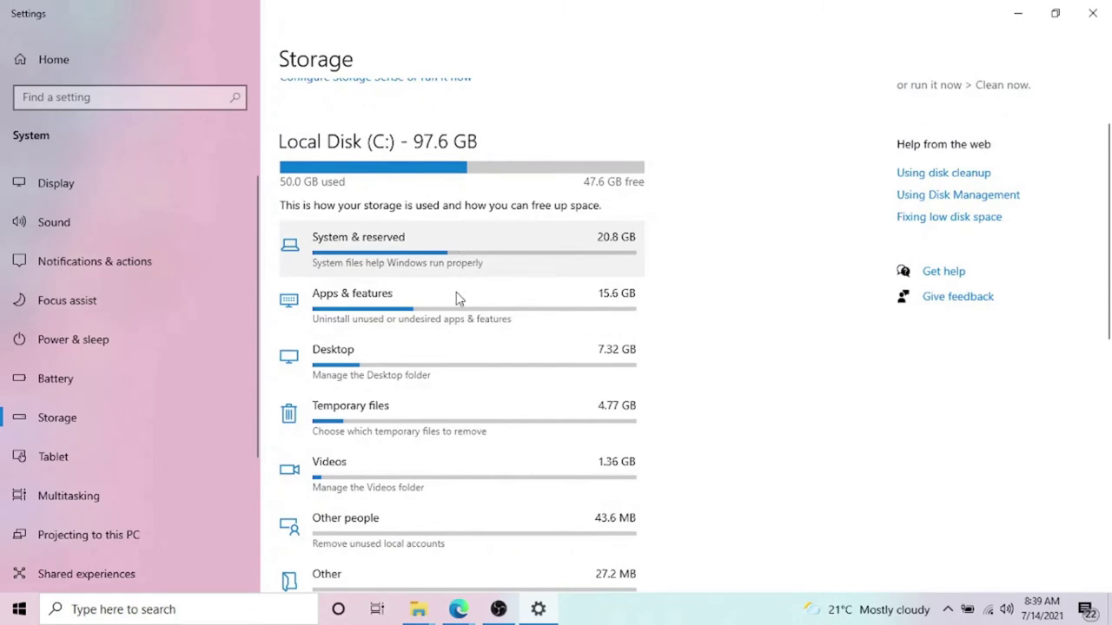
pyautogui.moveTo(434, 609)
pyautogui.moveTo(471, 549)
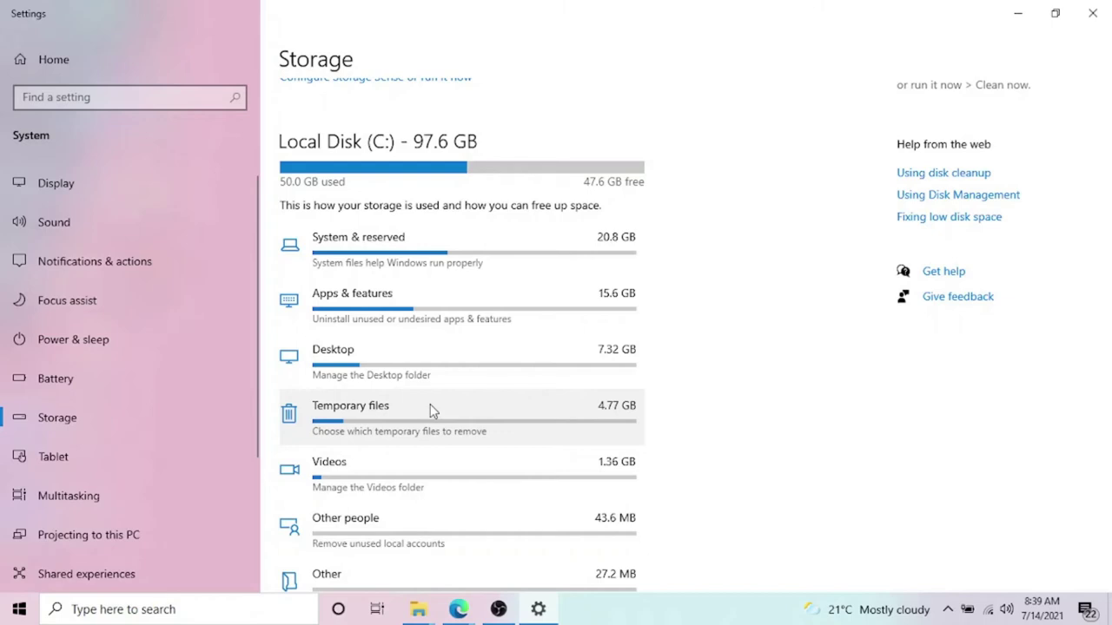
# Remove the checked temporary files, excluding Downloads, leaving C: with 48.5 GB free.
pyautogui.click(431, 410)
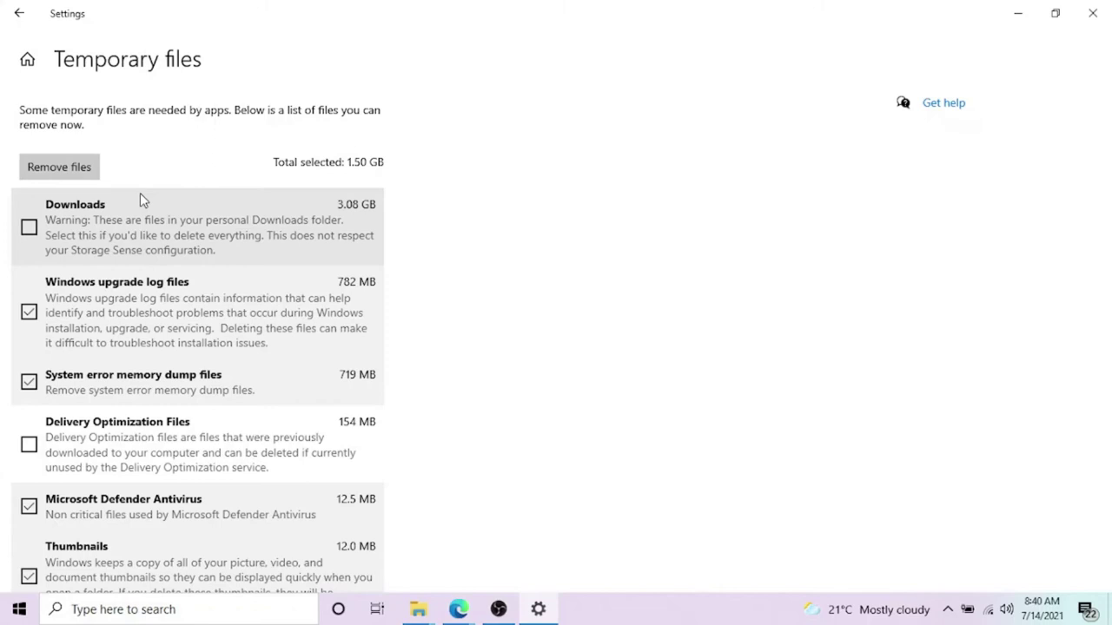
pyautogui.click(28, 228)
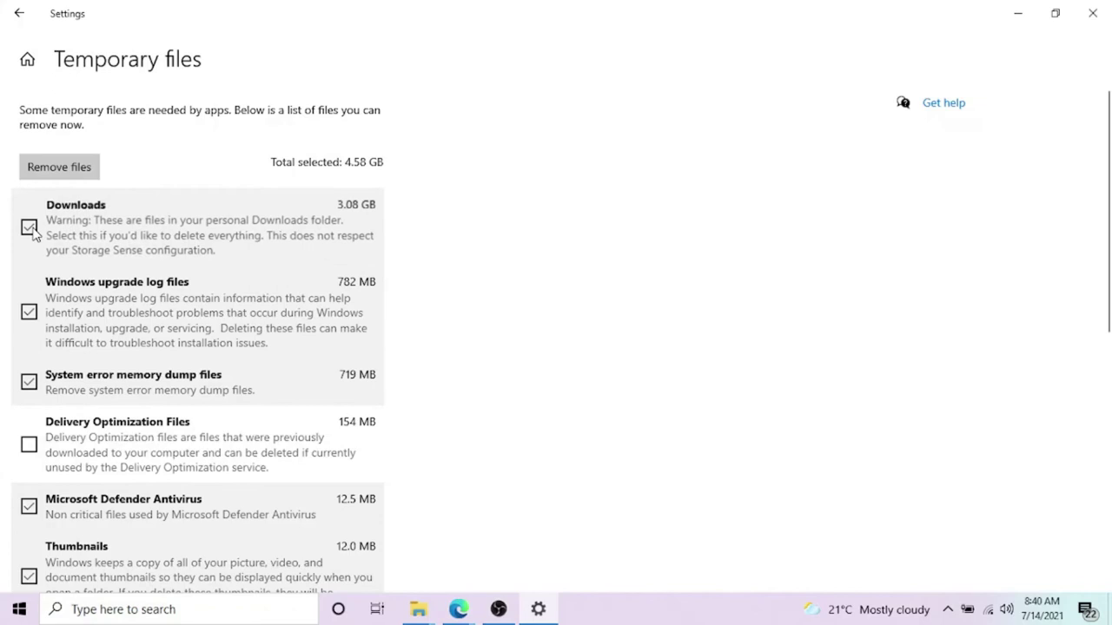
pyautogui.click(31, 231)
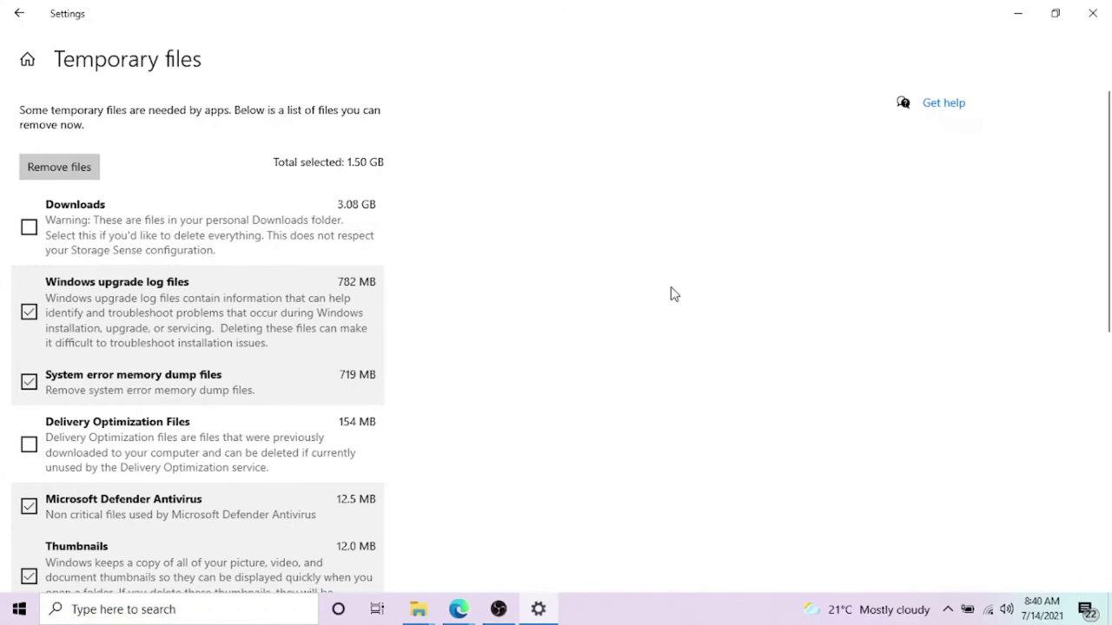
pyautogui.scroll(-2, 534, 307)
pyautogui.scroll(-2, 525, 318)
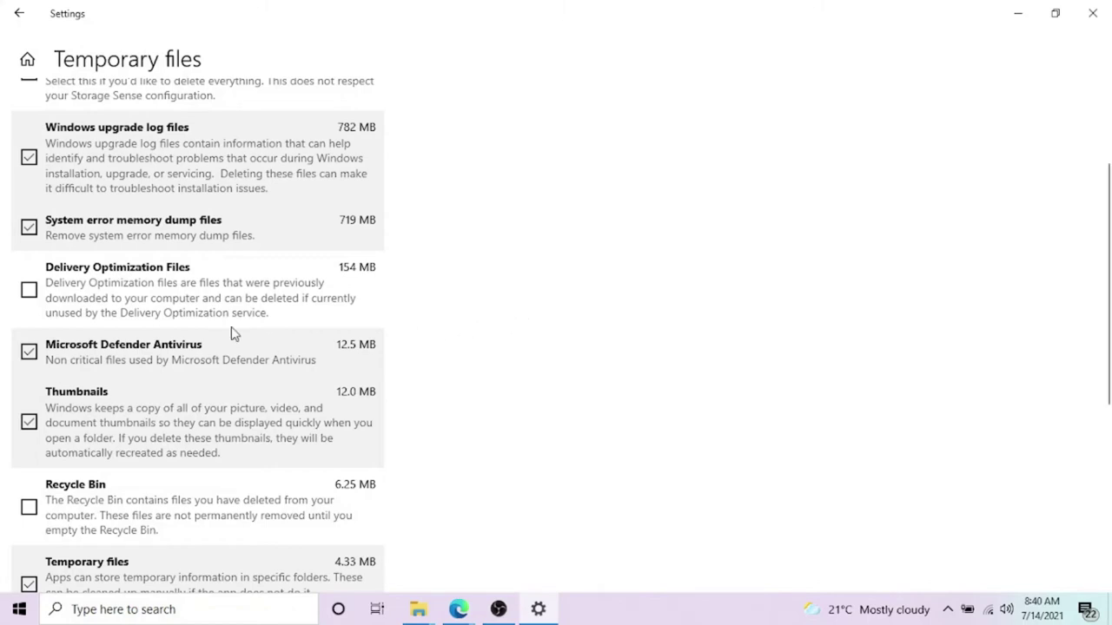
pyautogui.scroll(-9, 397, 318)
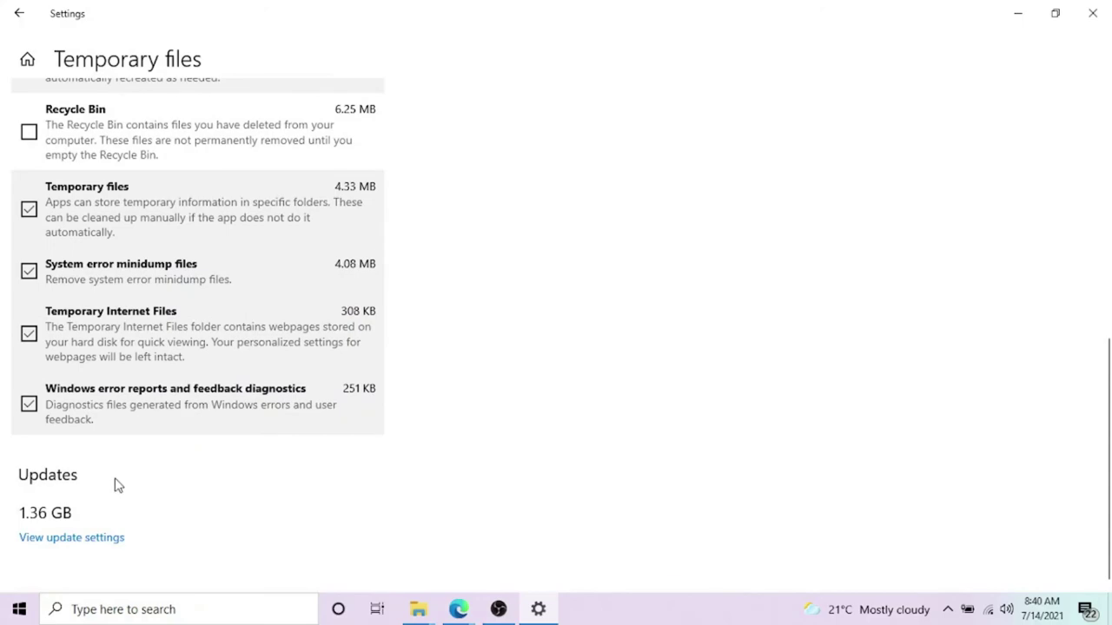
pyautogui.scroll(10, 124, 483)
pyautogui.click(61, 167)
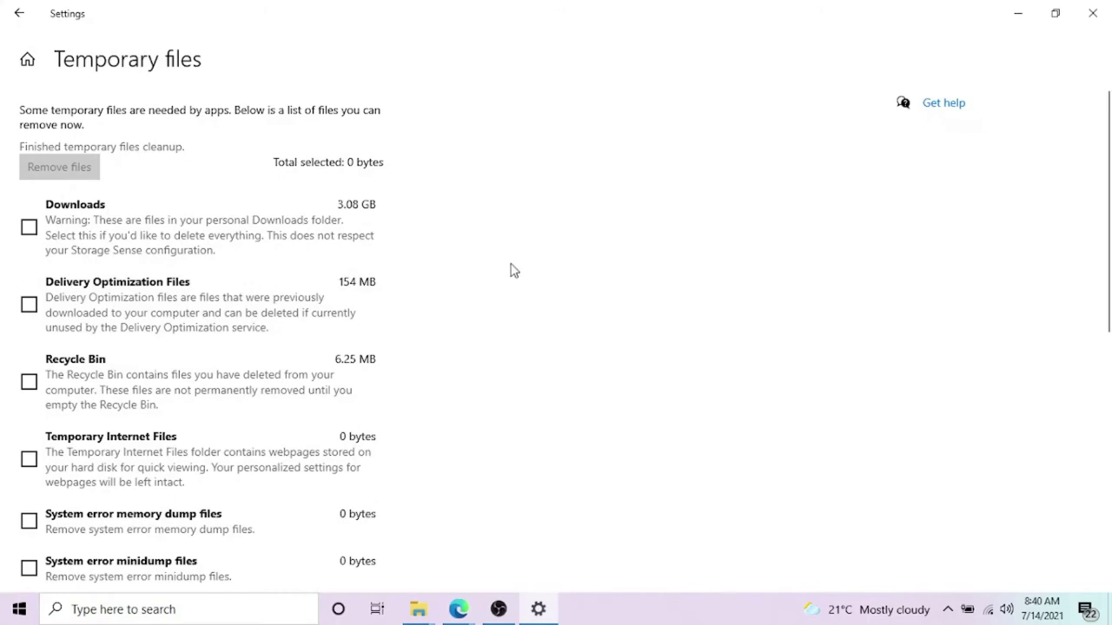
pyautogui.click(21, 14)
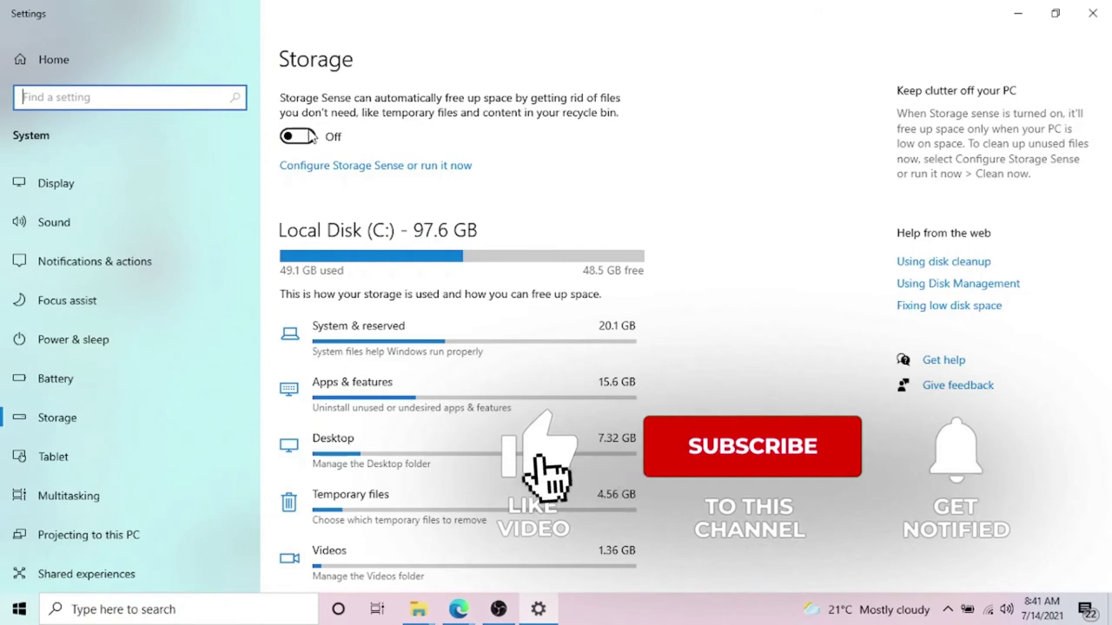
# Turn Storage Sense on and minimize the Settings window.
pyautogui.click(300, 137)
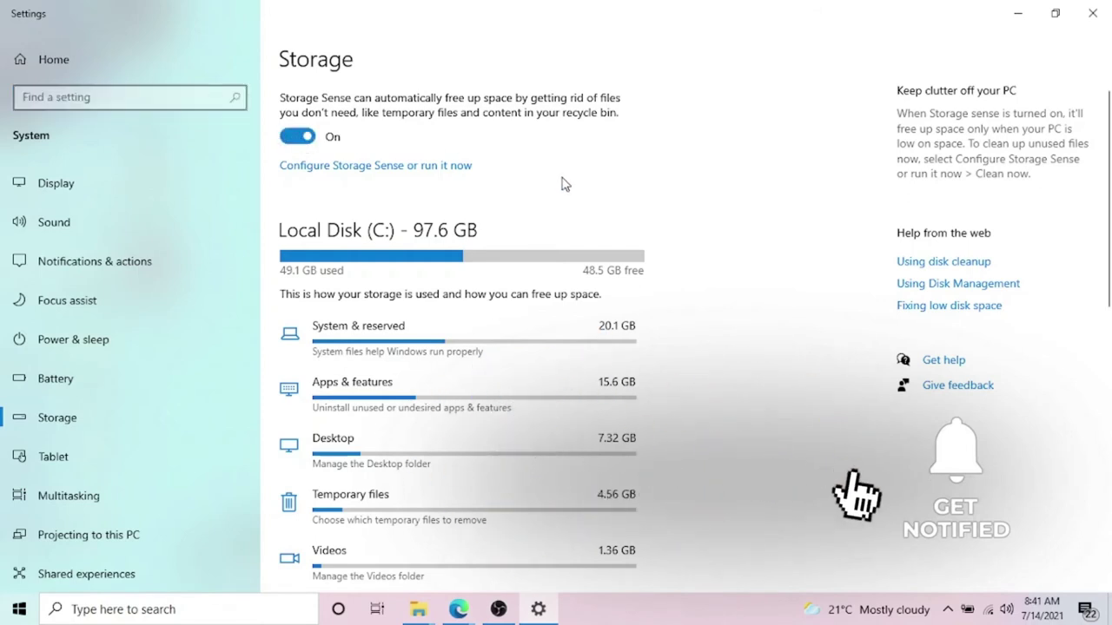
pyautogui.scroll(-5, 561, 180)
pyautogui.scroll(-3, 562, 181)
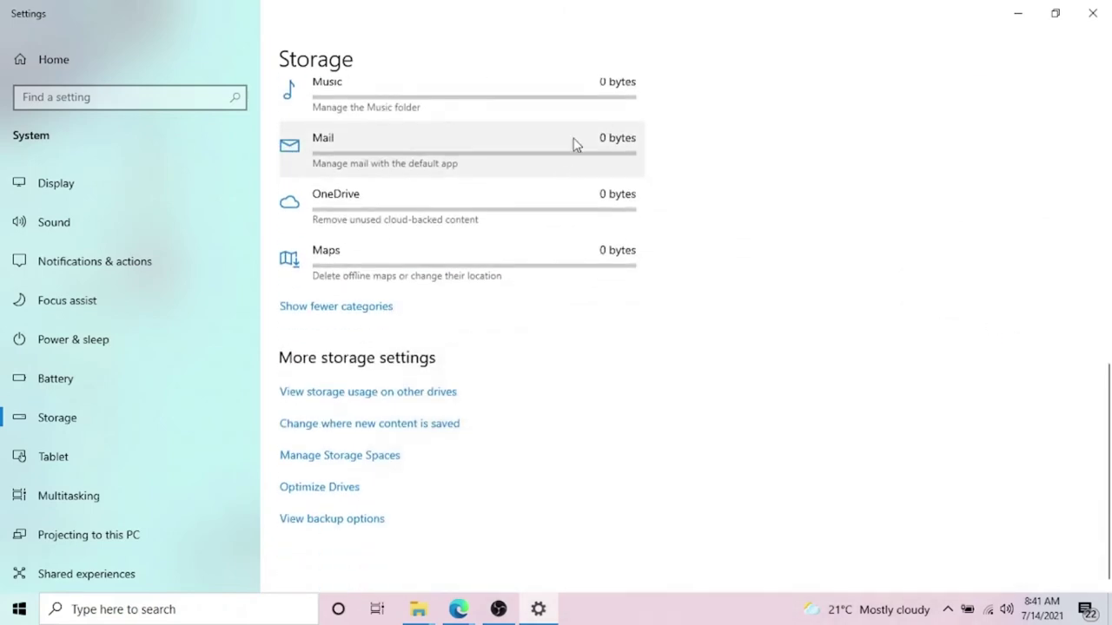
pyautogui.click(1004, 7)
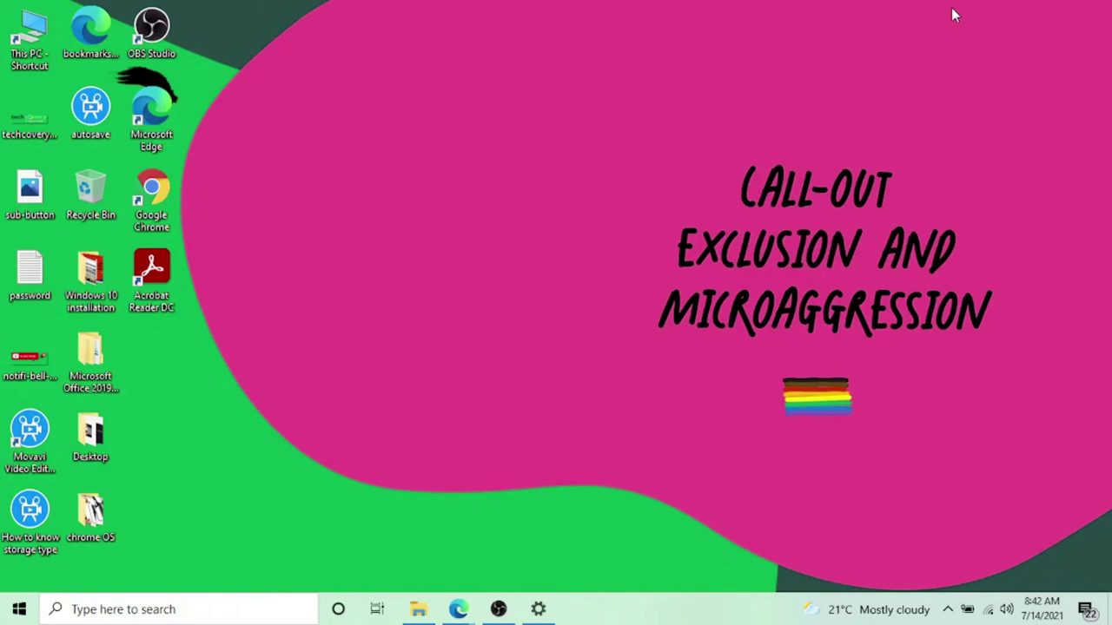
# Open Control Panel via a 'contr' search, maximize it, and go to Programs and Features.
pyautogui.click(74, 613)
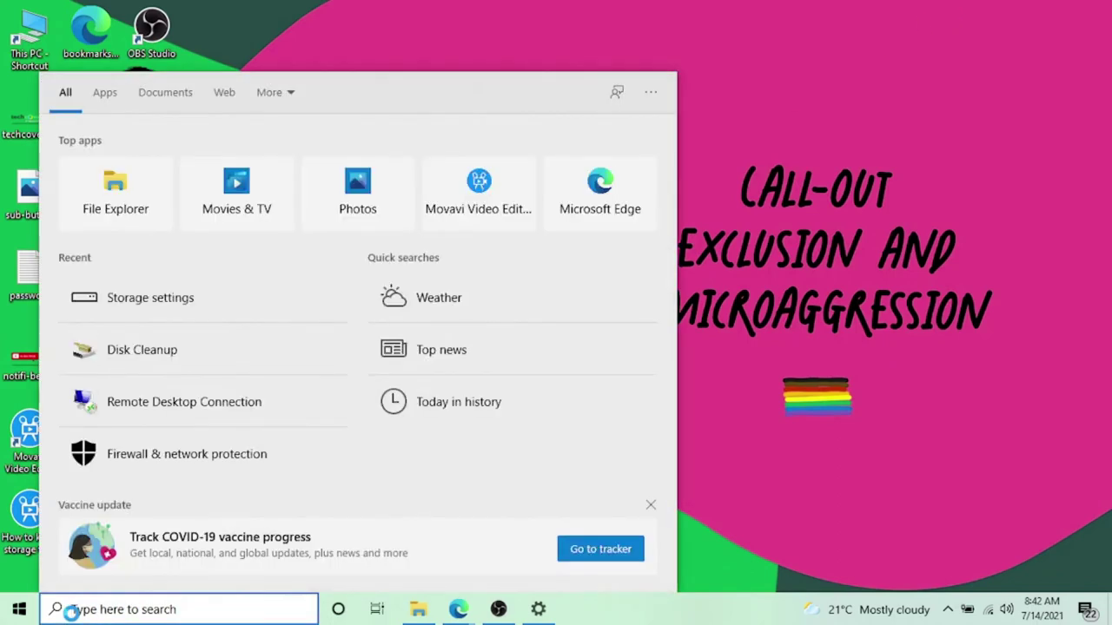
pyautogui.write('contr')
pyautogui.press('Return')
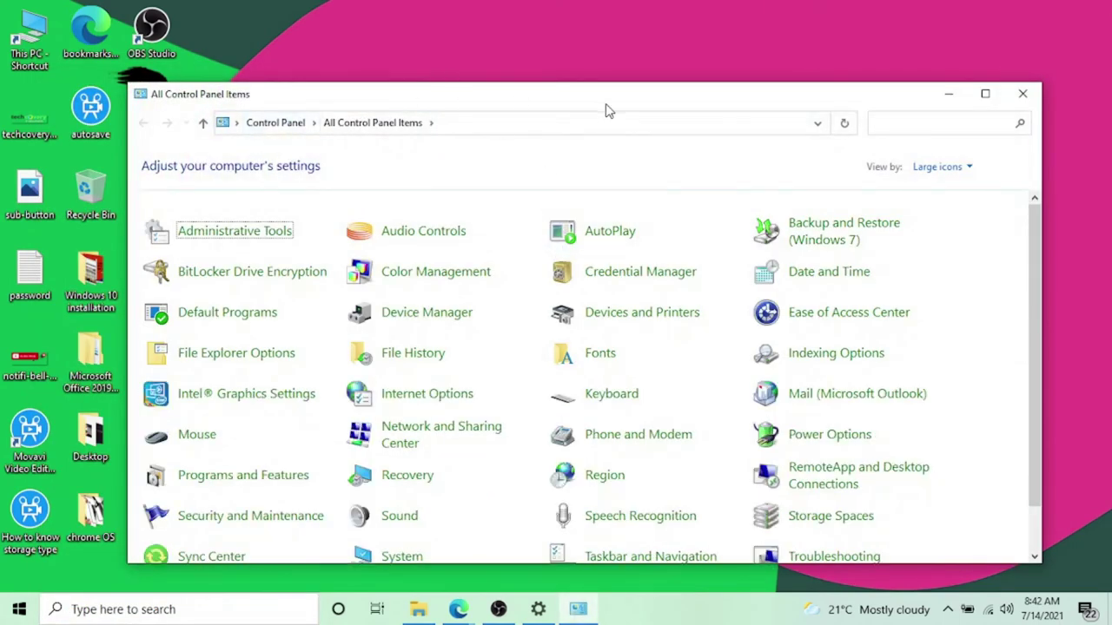
pyautogui.doubleClick(608, 104)
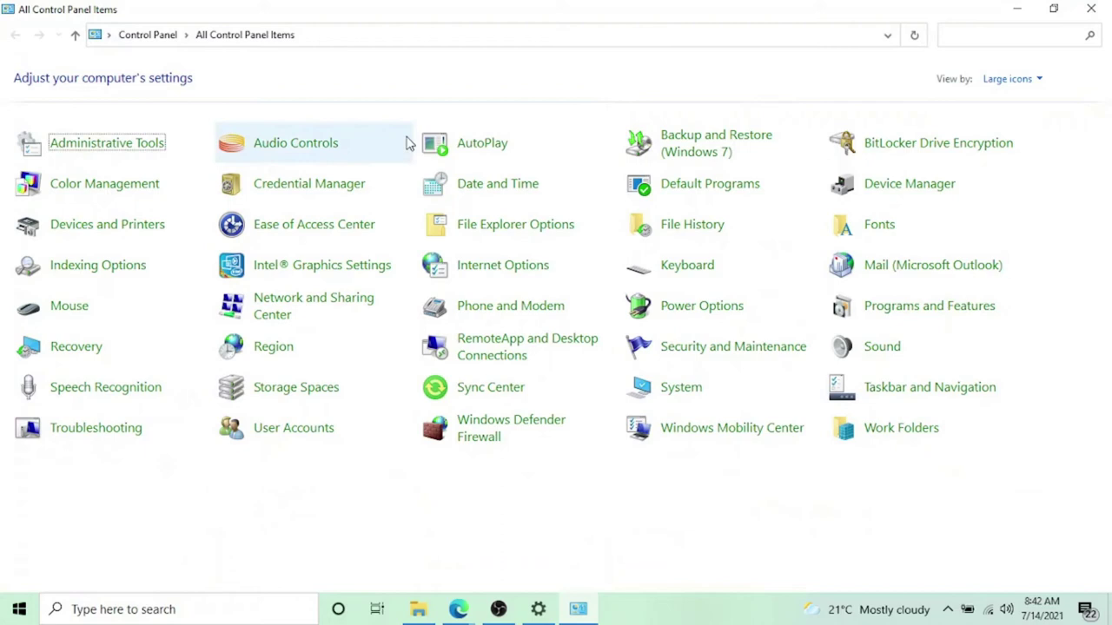
pyautogui.click(894, 311)
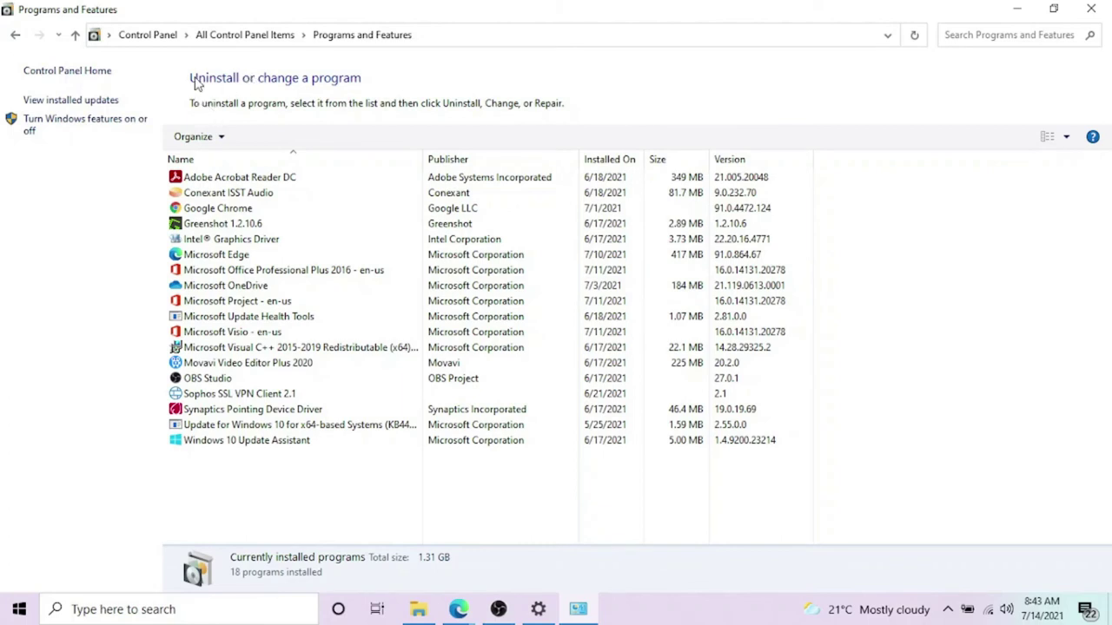
pyautogui.click(1090, 8)
pyautogui.click(19, 609)
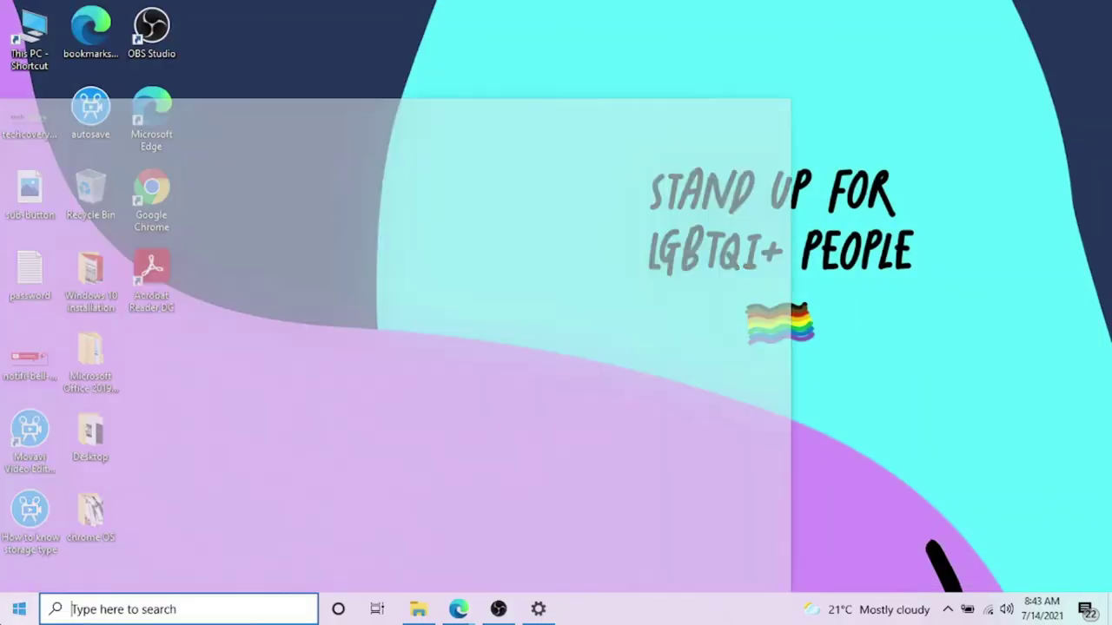
pyautogui.write('cont')
pyautogui.press('Return')
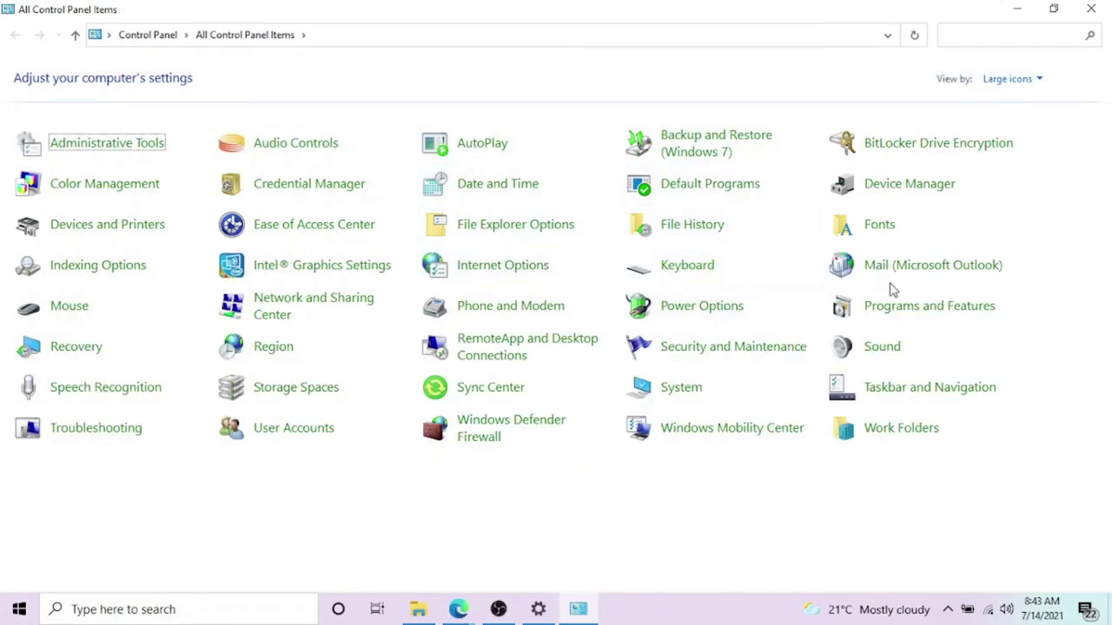
pyautogui.click(925, 311)
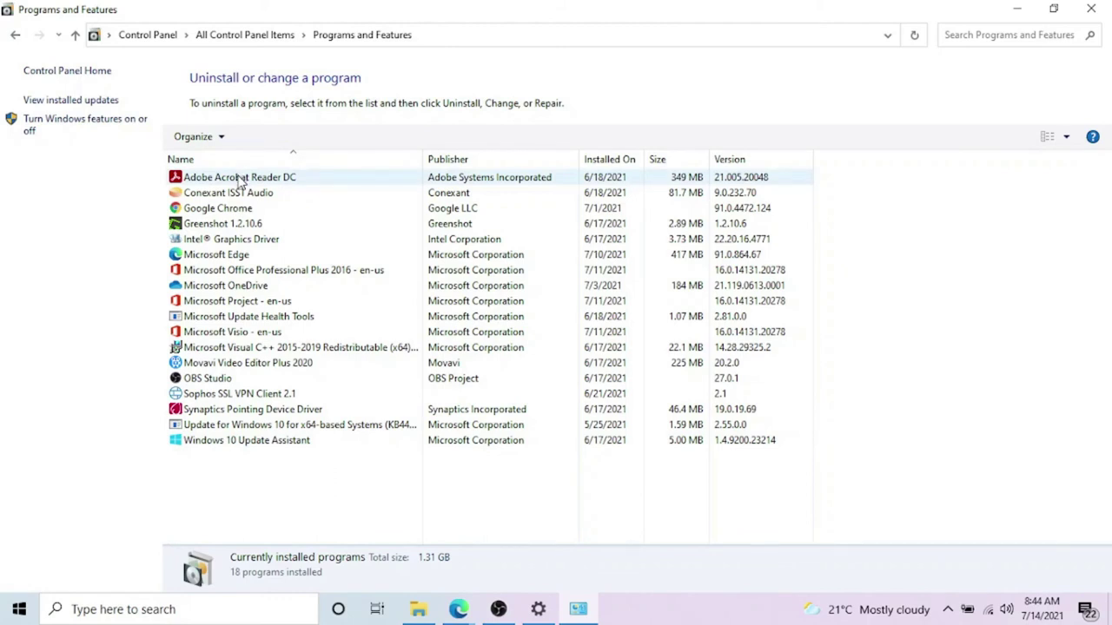
# Start uninstalling Conexant ISST Audio from the installed programs list.
pyautogui.click(246, 193)
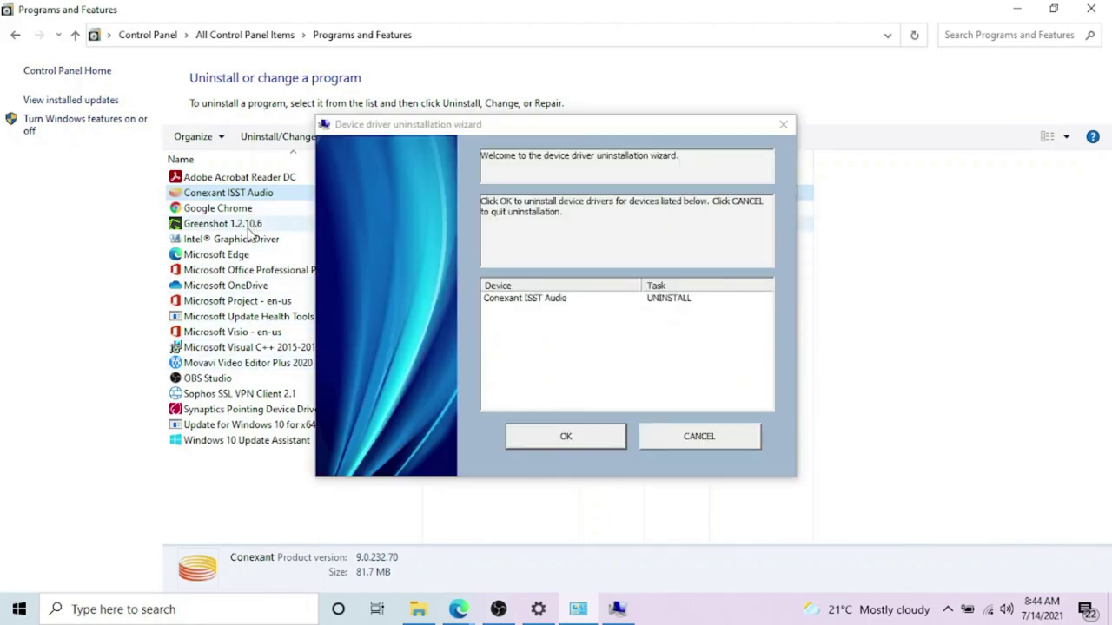
# Confirm removal of the Conexant ISST Audio driver so the uninstall runs.
pyautogui.click(615, 436)
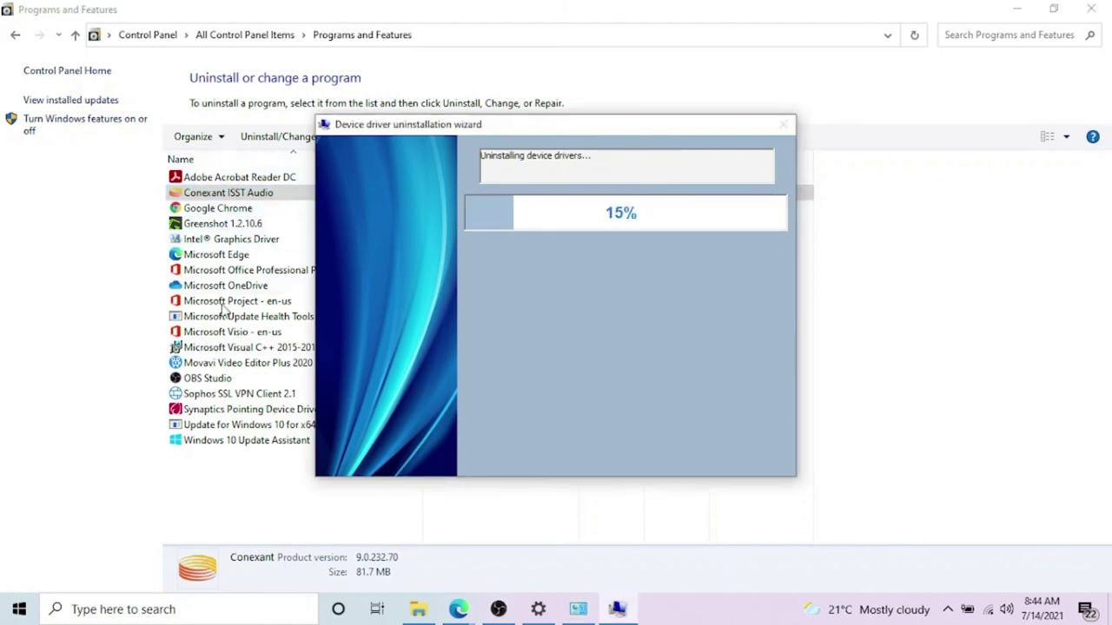